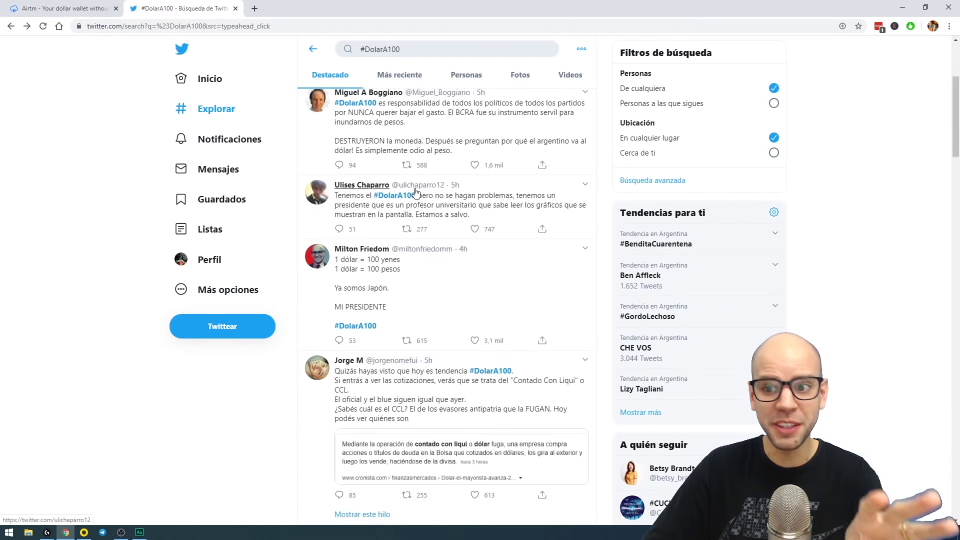
- Refresh the #DolarA100 tweet results, then switch to Airtm and review the account's balance and recent activity
key("F5")
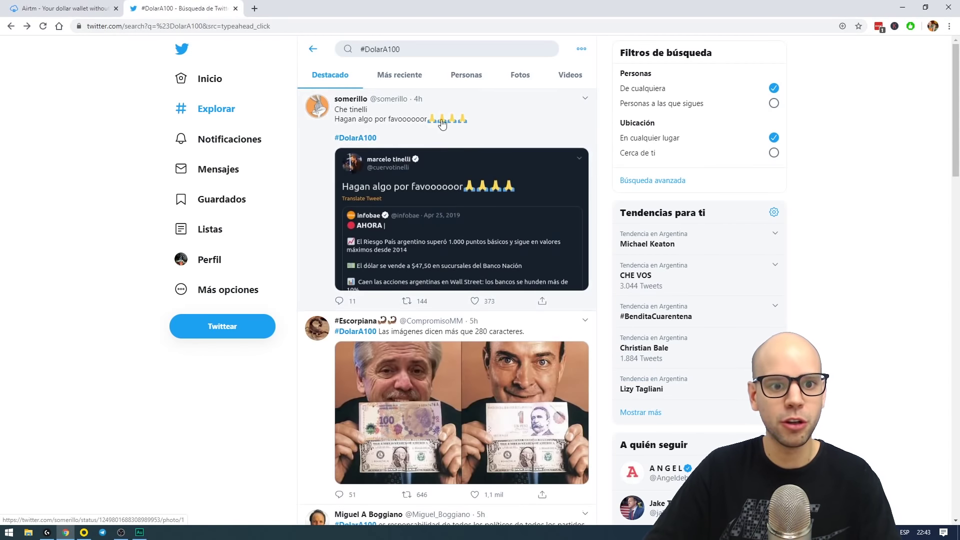
key("ctrl+Tab")
scroll(295, 278, "down", 1)
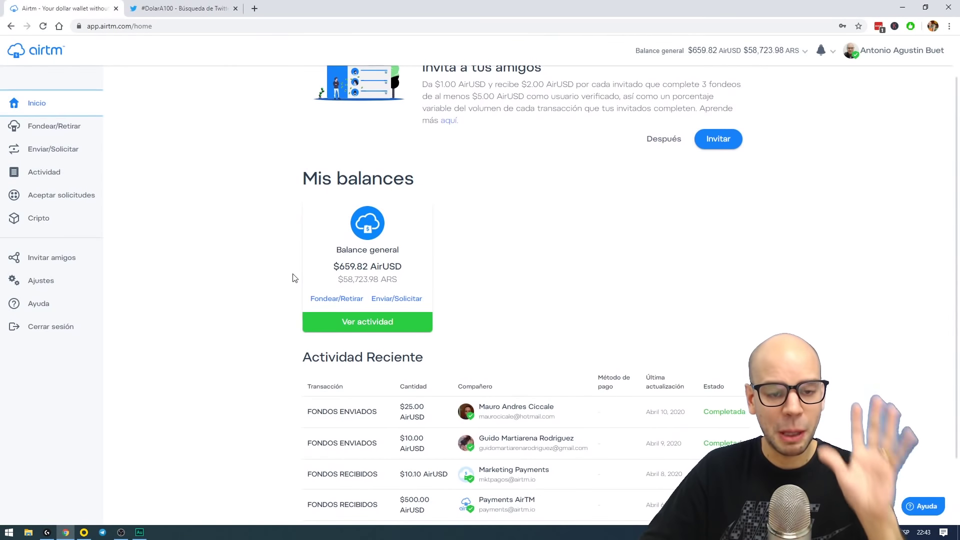
scroll(294, 279, "up", 1)
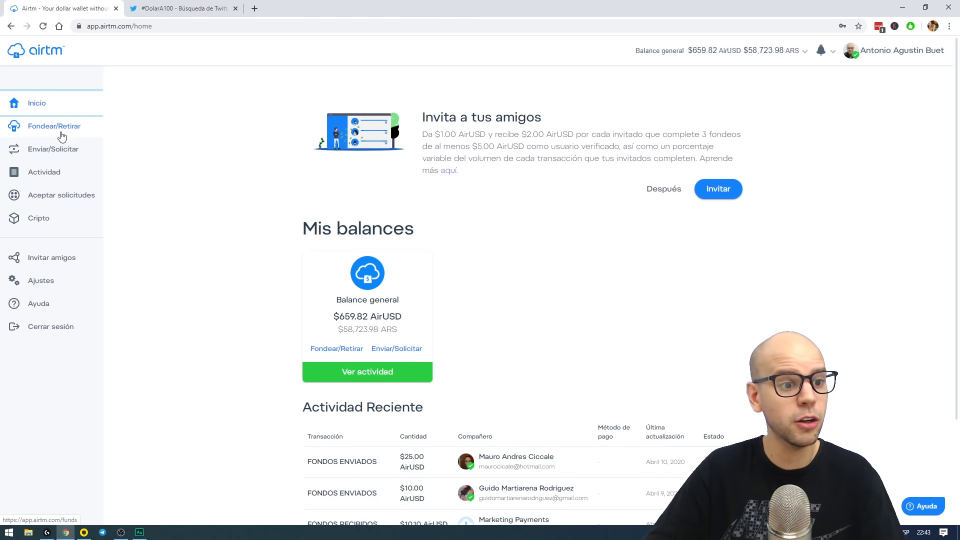
- Look over the available funding methods and the payment methods configured in the Airtm account settings
left_click(62, 136)
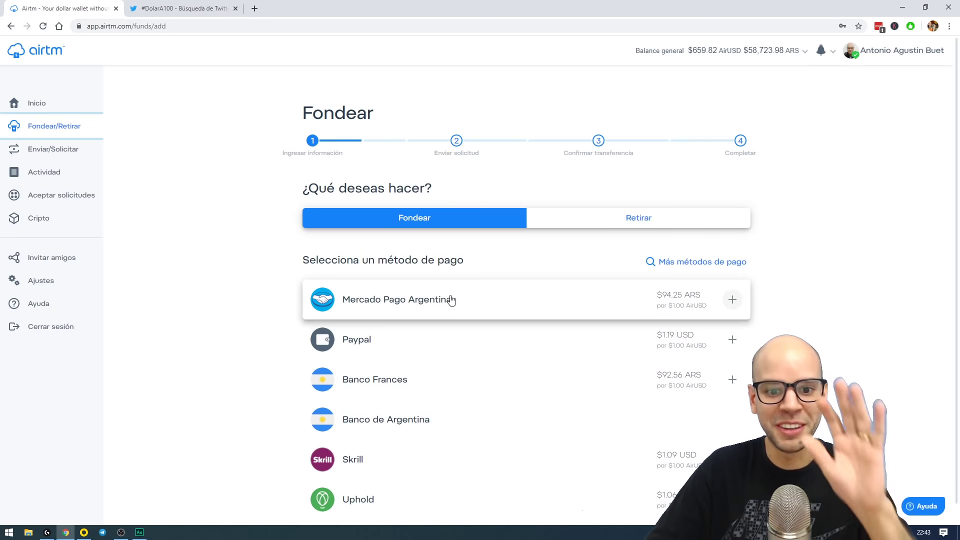
left_click(896, 62)
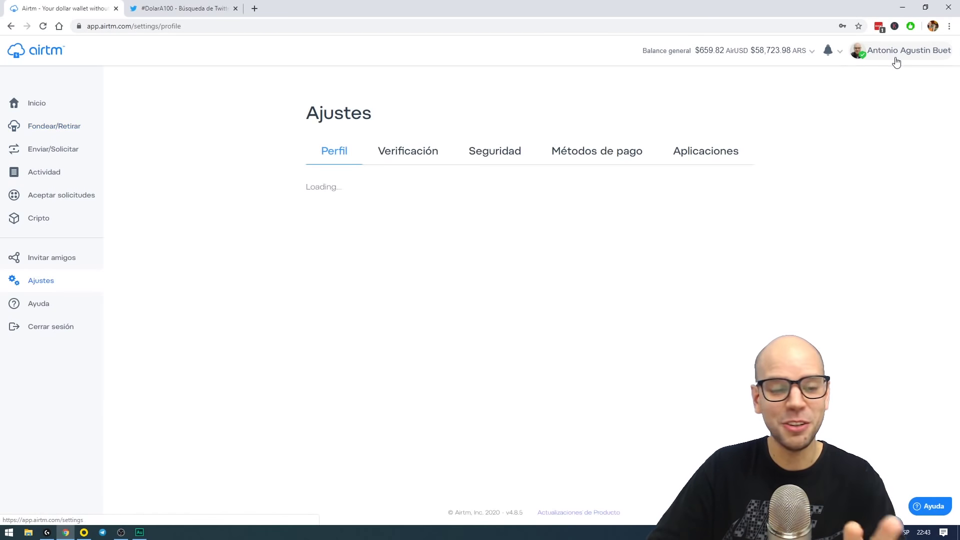
left_click(602, 153)
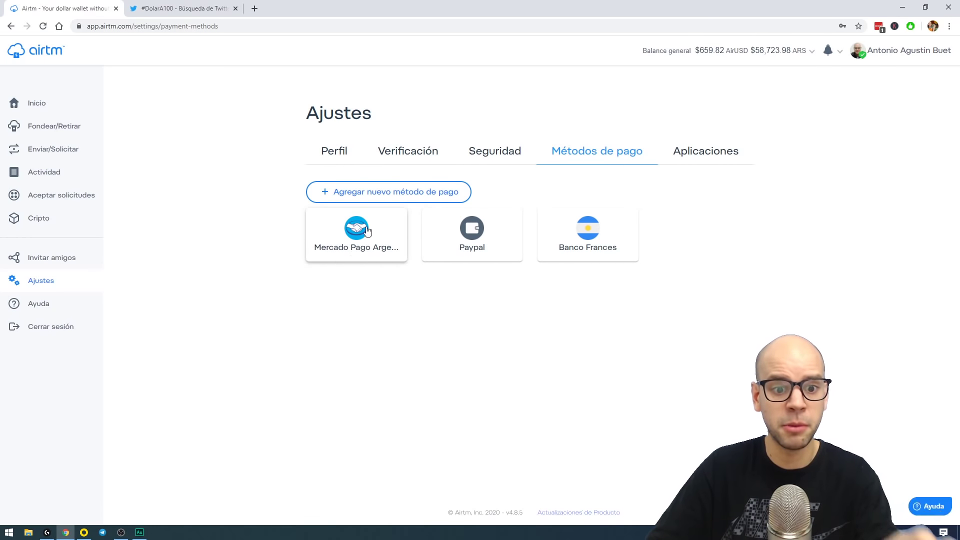
- Begin adding funds to the Airtm account with Mercado Pago Argentina as the payment method
left_click(59, 127)
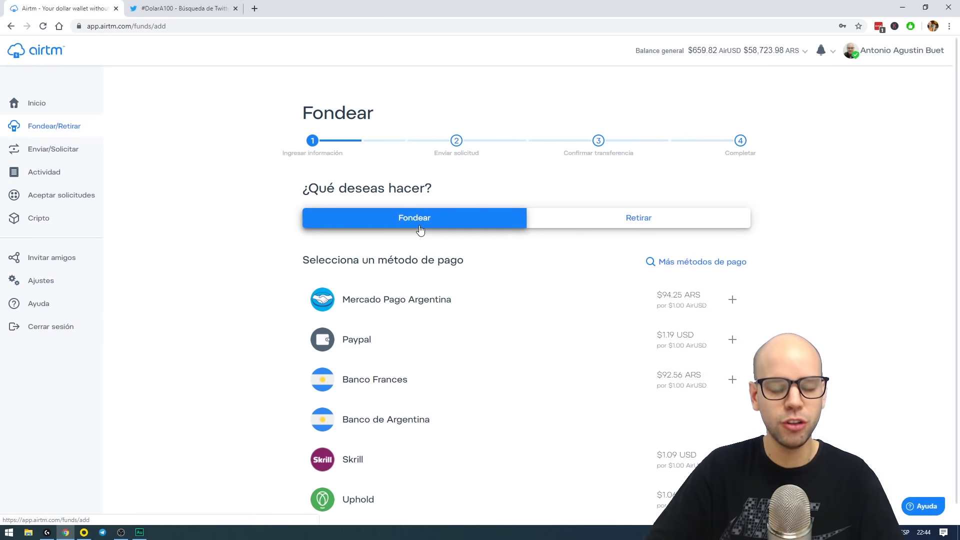
left_click(457, 299)
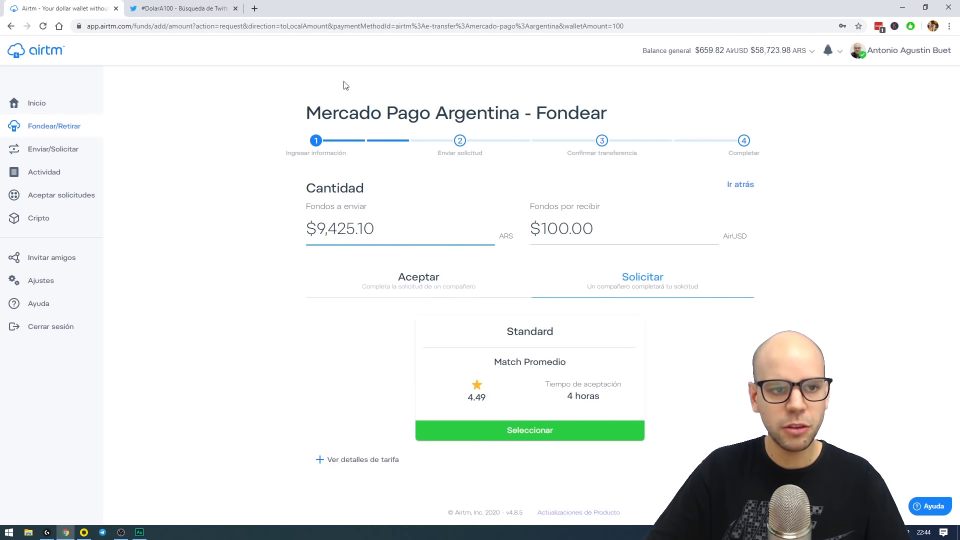
- Open mercadopago in a new browser tab to check the money available, and return to the Airtm funding form
left_click(254, 9)
type("mer")
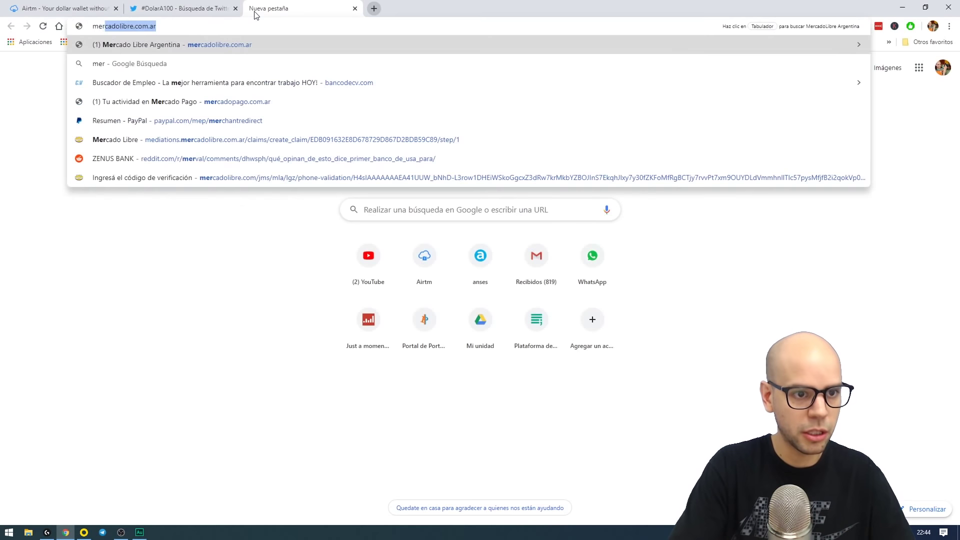
type("cadopag")
key("Return")
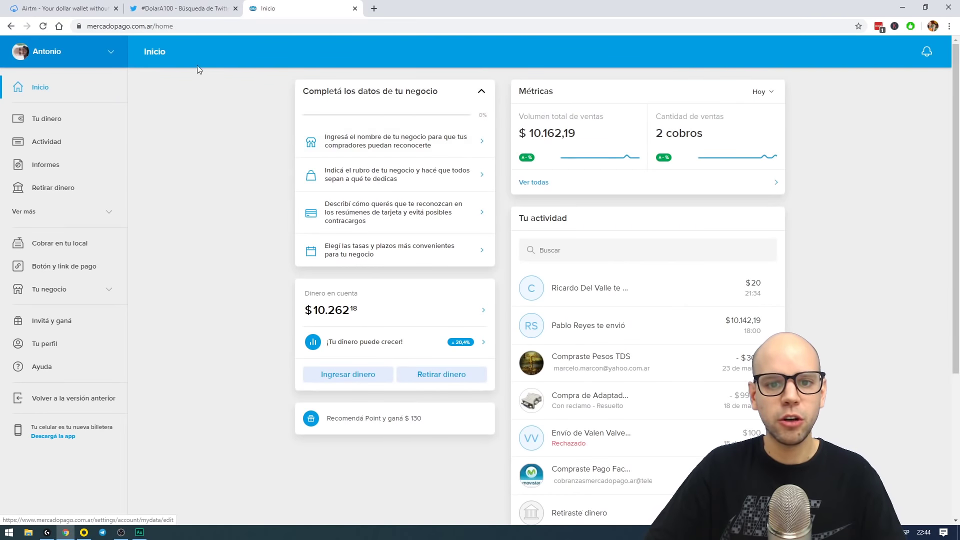
left_click(68, 6)
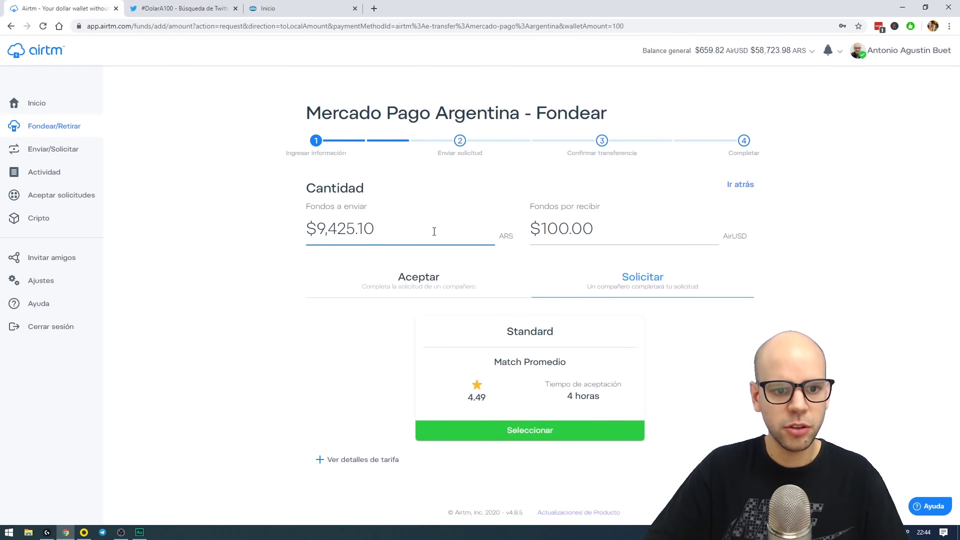
- Set the funds to send to 10,000 ARS in the Mercado Pago funding form
left_click_drag(434, 231, 204, 218)
type("100000")
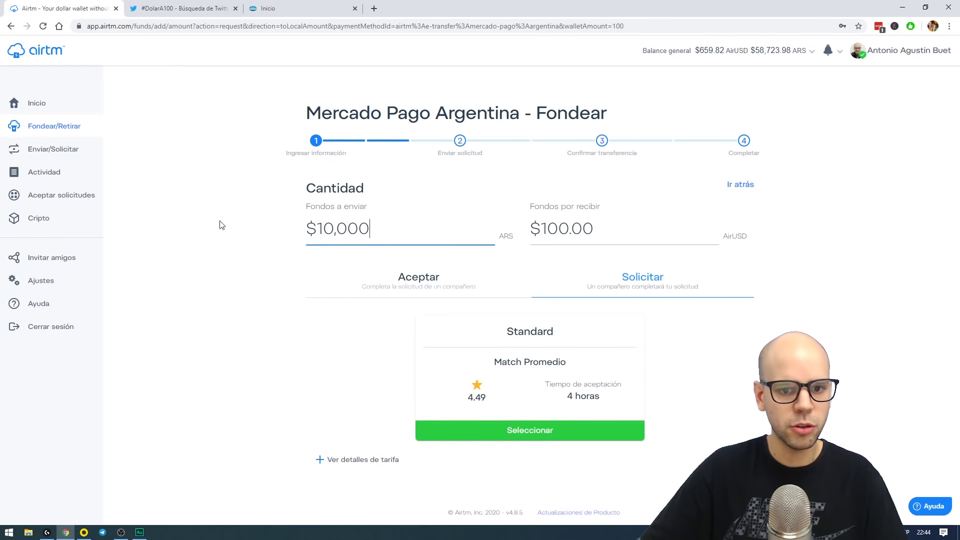
left_click(252, 239)
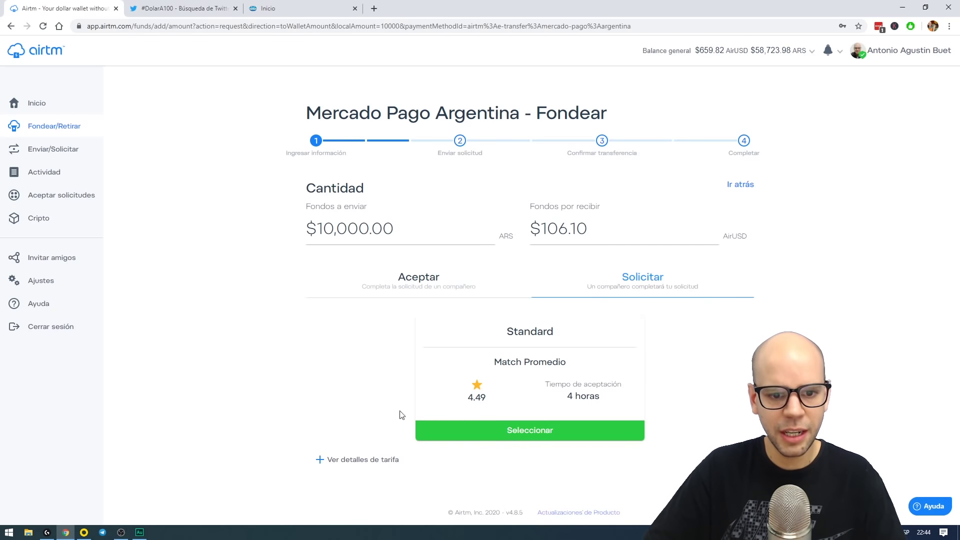
- Examine the rate and fee details of the funding operation and collapse them again
left_click(334, 460)
scroll(410, 370, "down", 1)
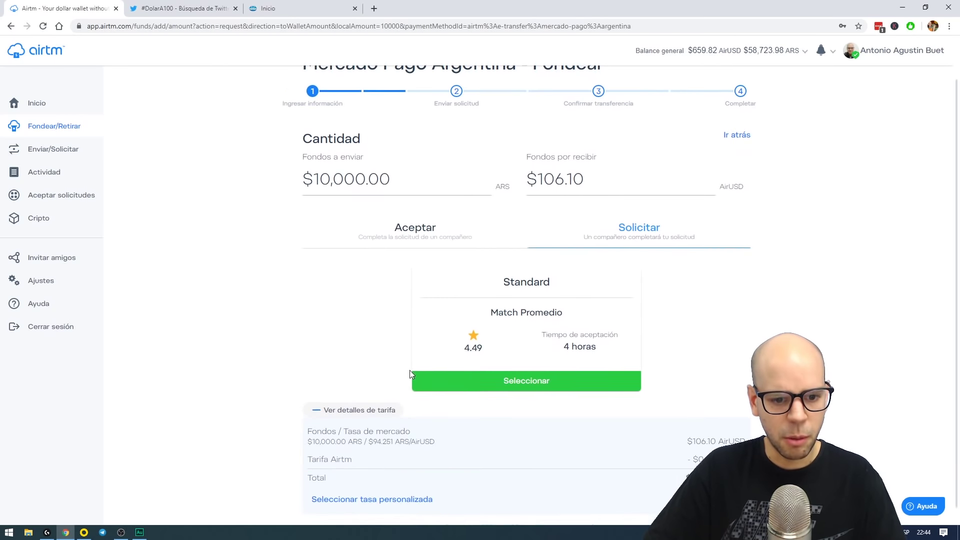
left_click(352, 414)
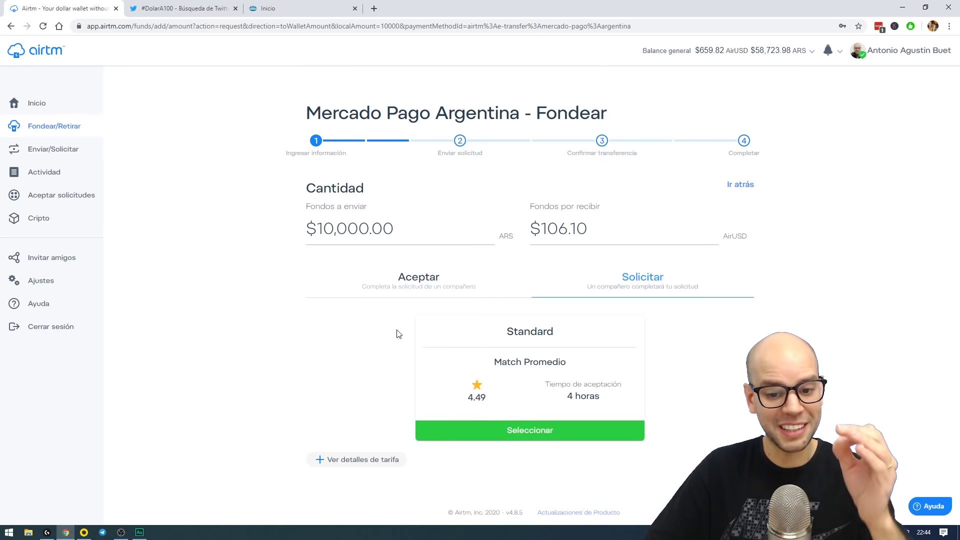
- Choose the Standard match, confirm the Mercado Pago account information and submit the funding request
left_click(525, 430)
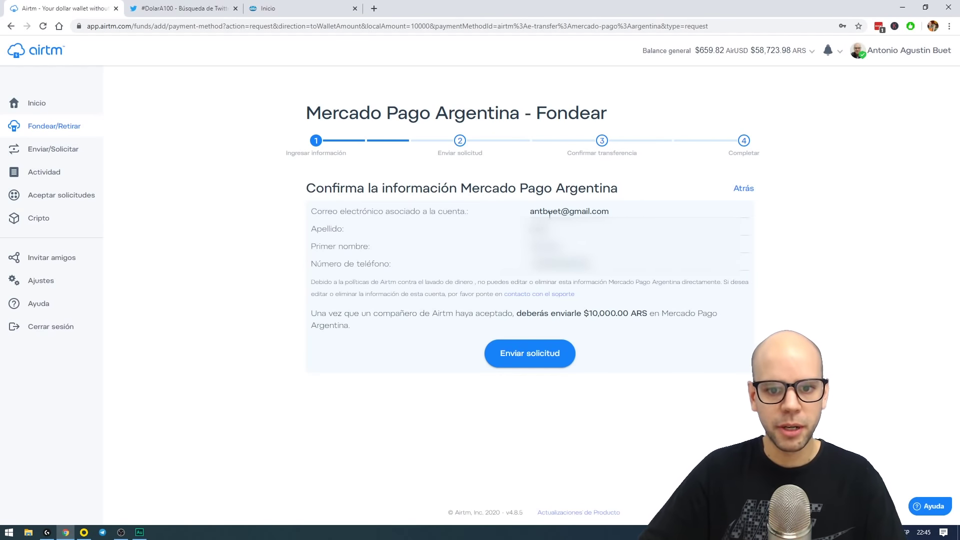
left_click(528, 356)
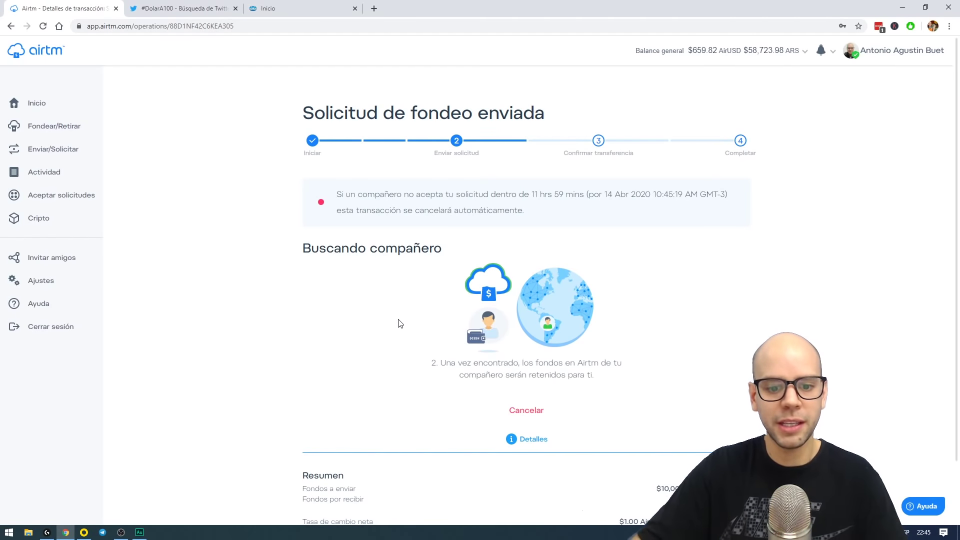
scroll(400, 323, "down", 1)
scroll(400, 323, "up", 1)
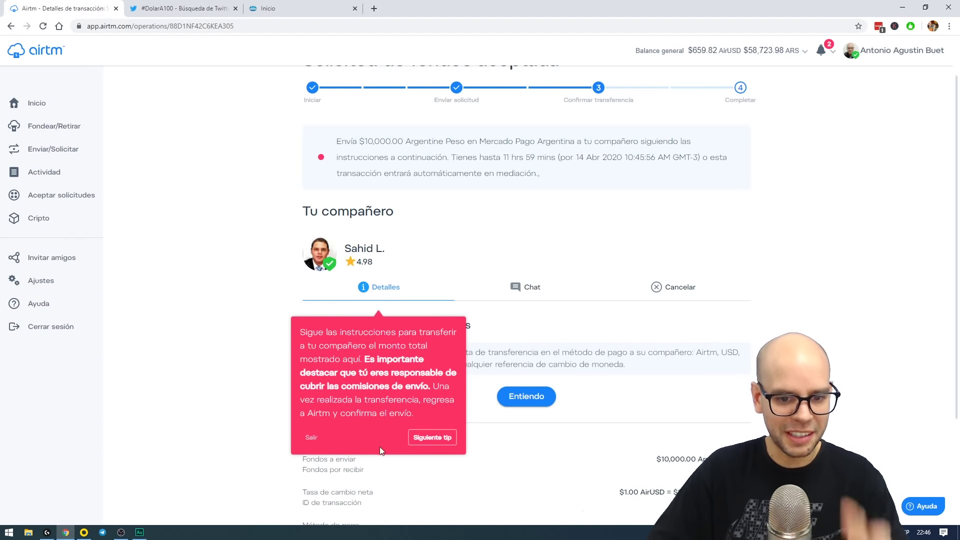
- Dismiss the transfer tip and send the peer a chat message greeting them by name with "Ya mismo te envio el dinero!"
left_click(310, 438)
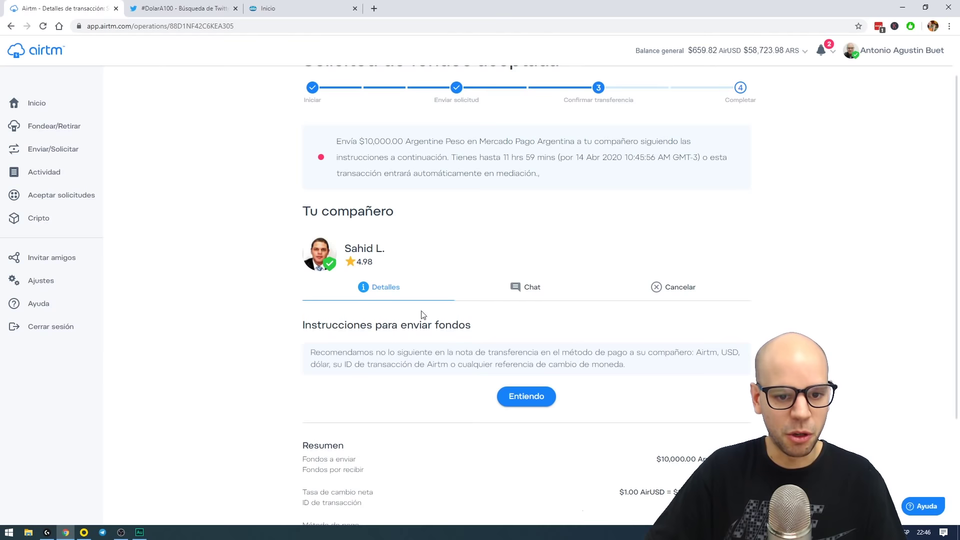
left_click(512, 289)
type("Hola")
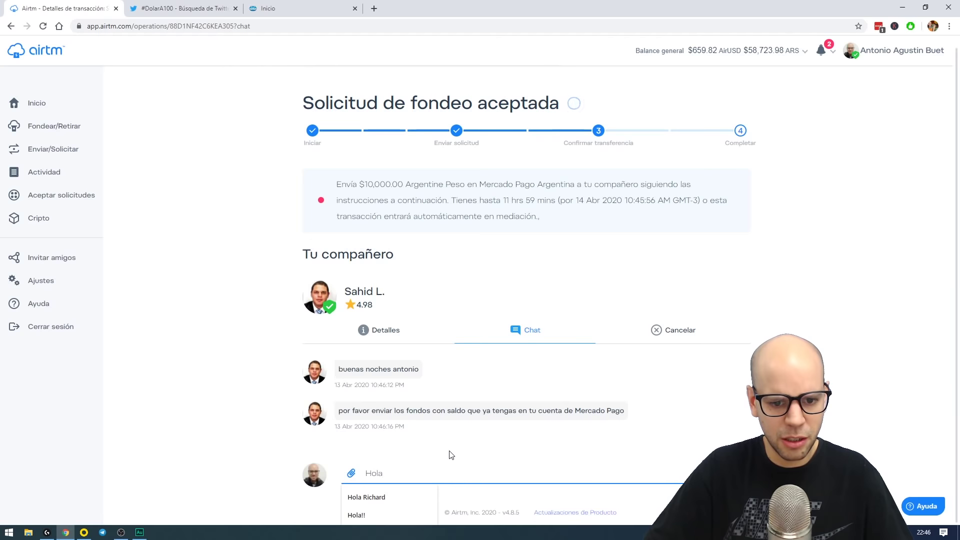
left_click(276, 469)
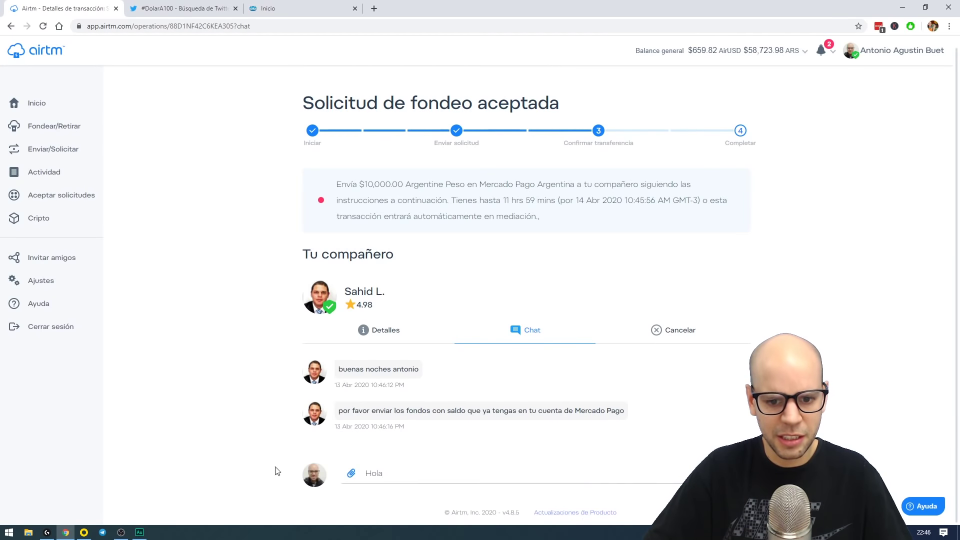
left_click(412, 474)
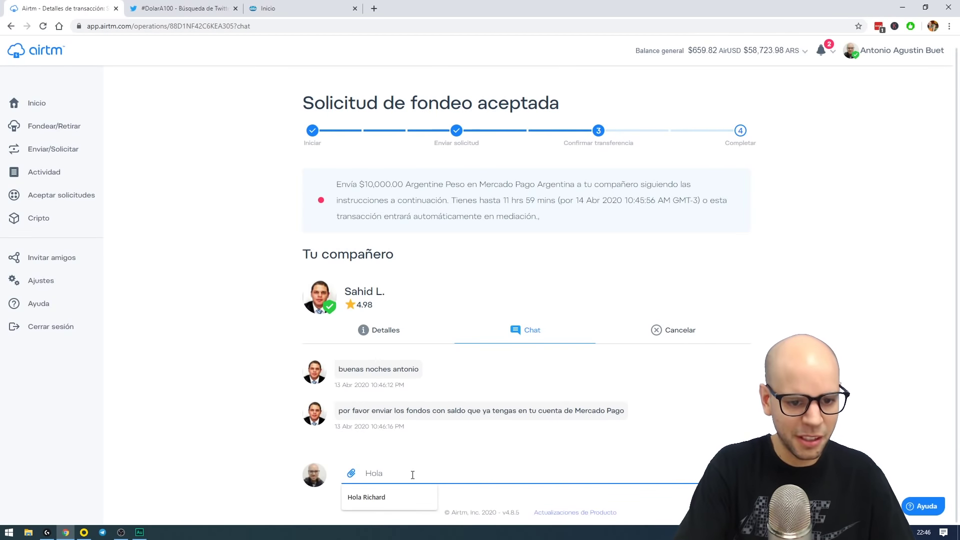
type("Sahid! Ya mismo te envi")
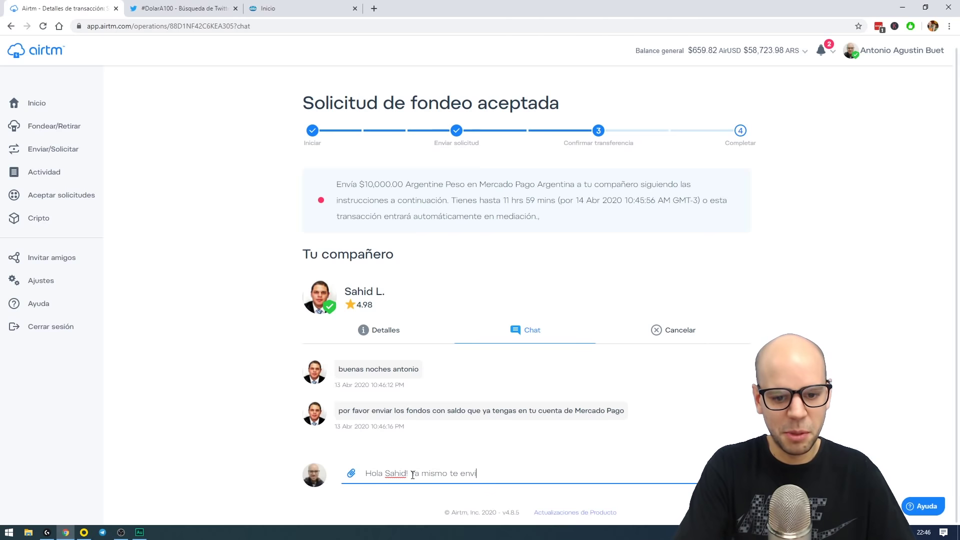
type("o el dinero!")
key("Return")
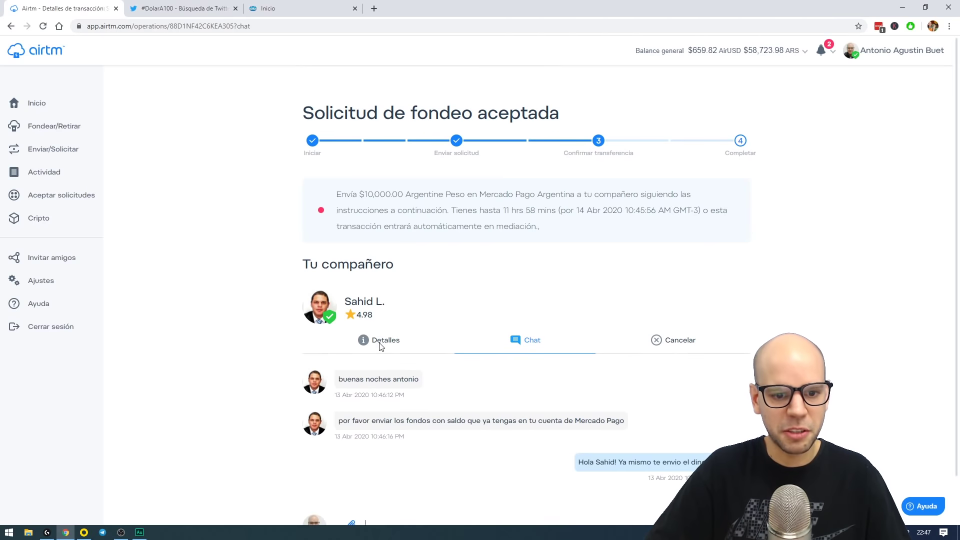
- Accept the transfer note recommendation in the transaction details and copy the recipient's account data for the Mercado Pago transfer
left_click(381, 345)
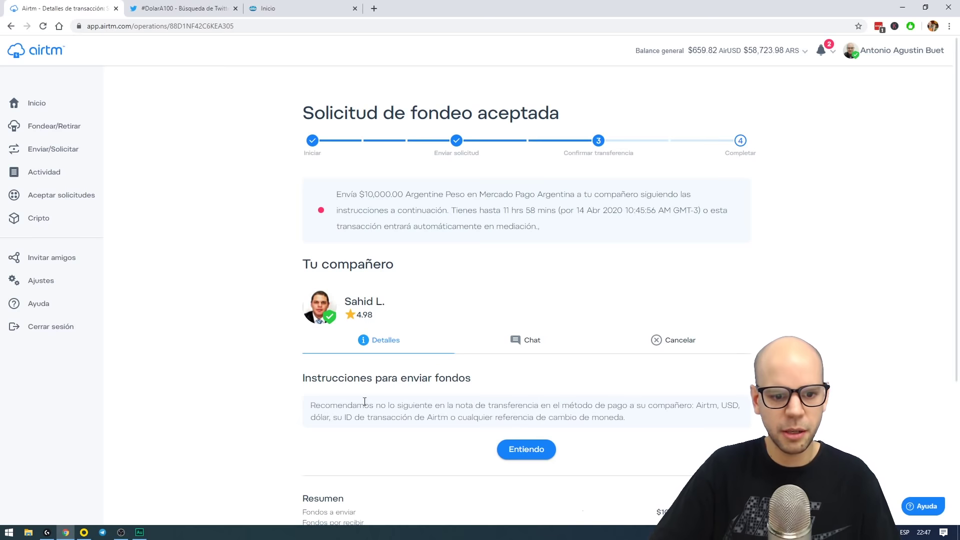
left_click(525, 451)
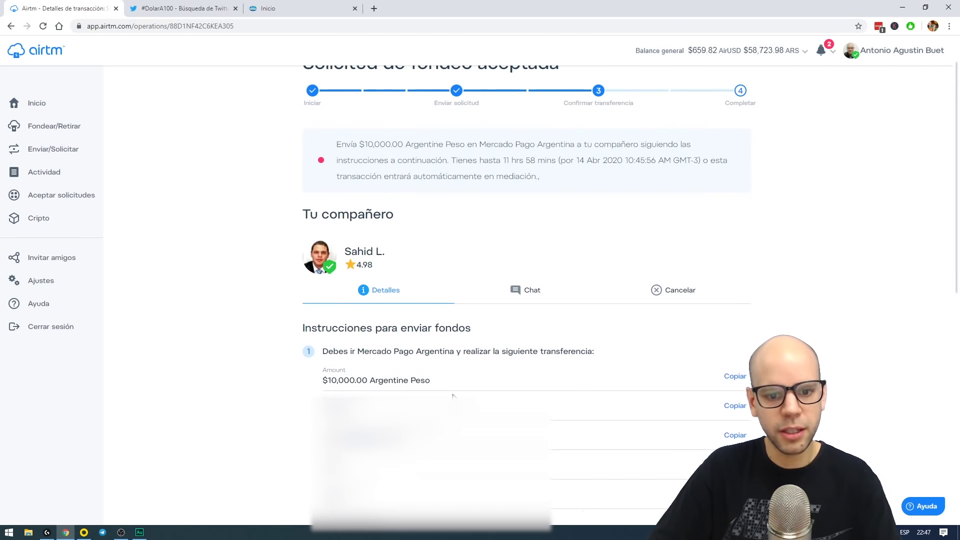
scroll(499, 379, "down", 2)
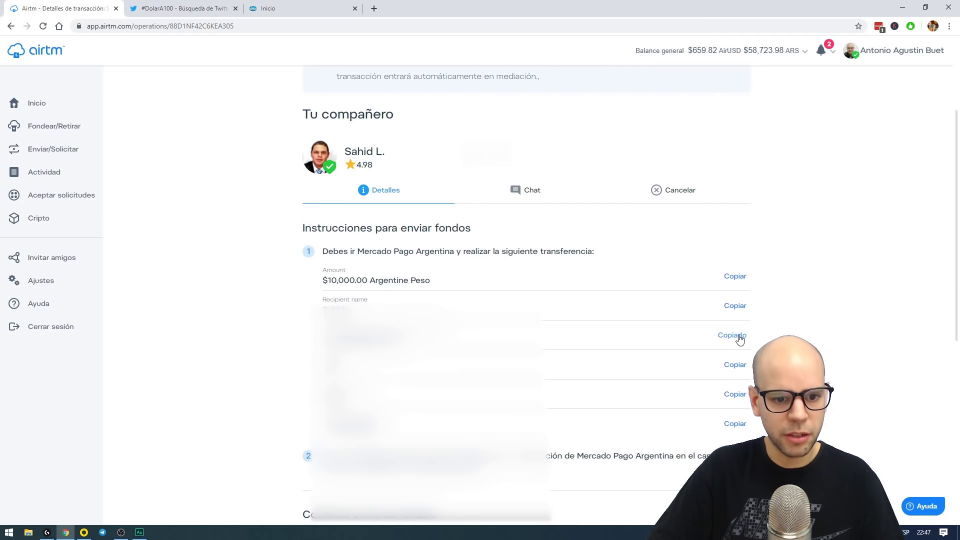
- Switch to Mercado Pago and send $10.000,00 to the Airtm peer from the available account money
left_click(295, 6)
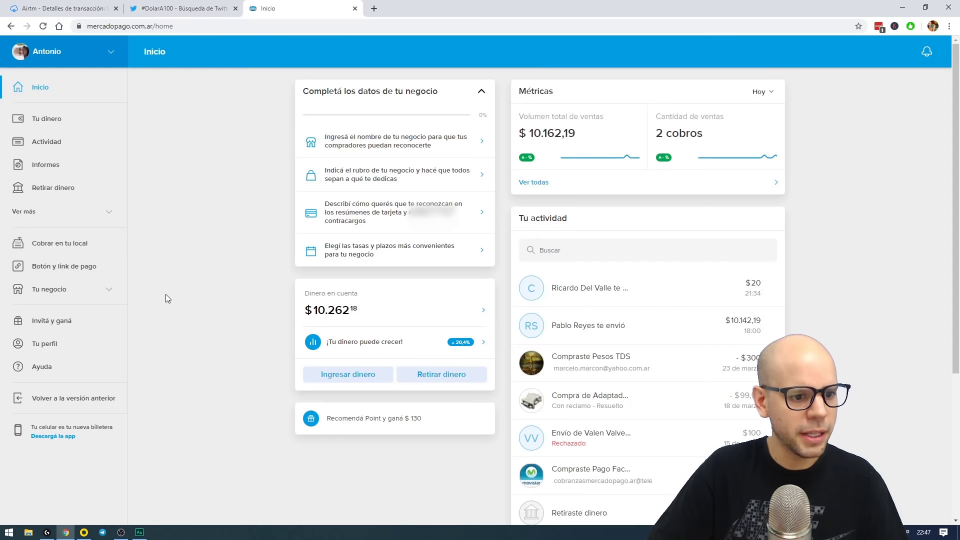
left_click_drag(469, 168, 580, 189)
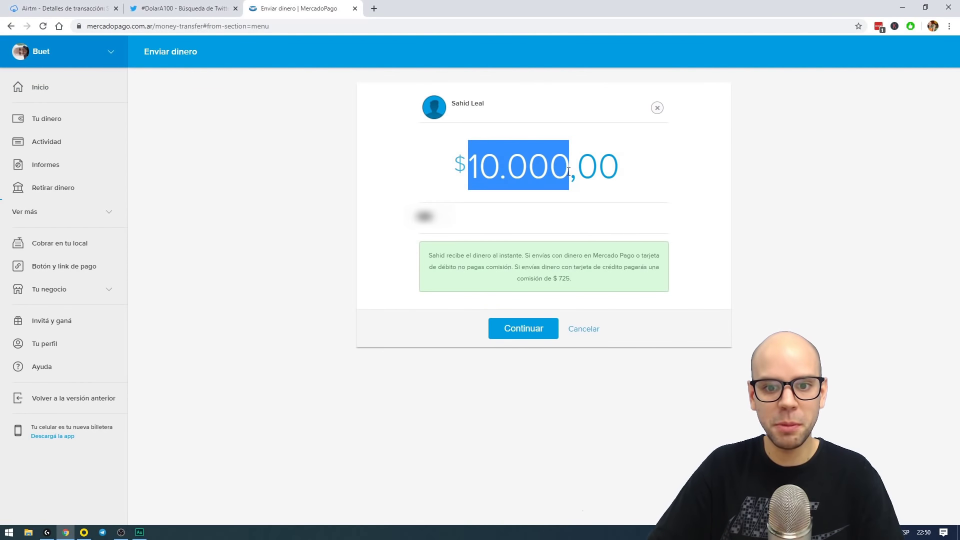
left_click(501, 177)
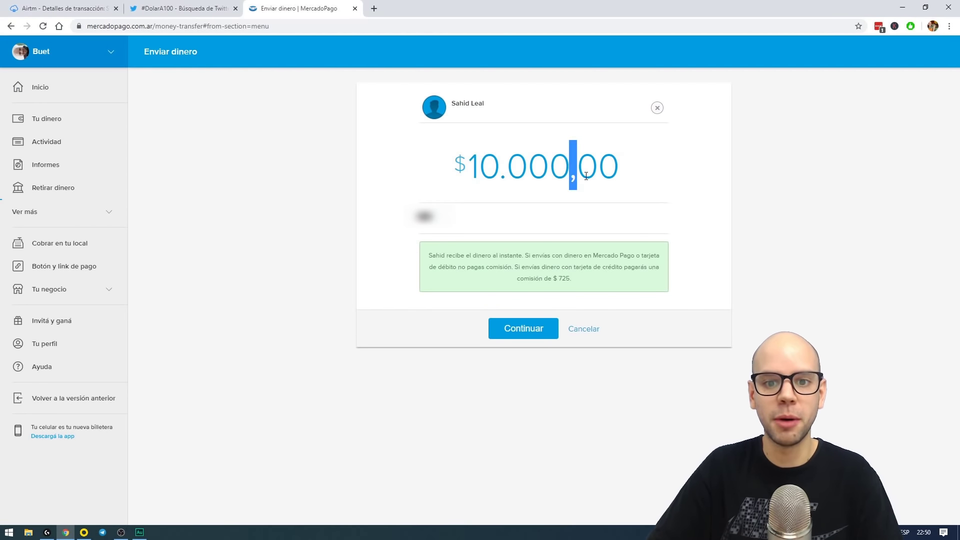
left_click(550, 182)
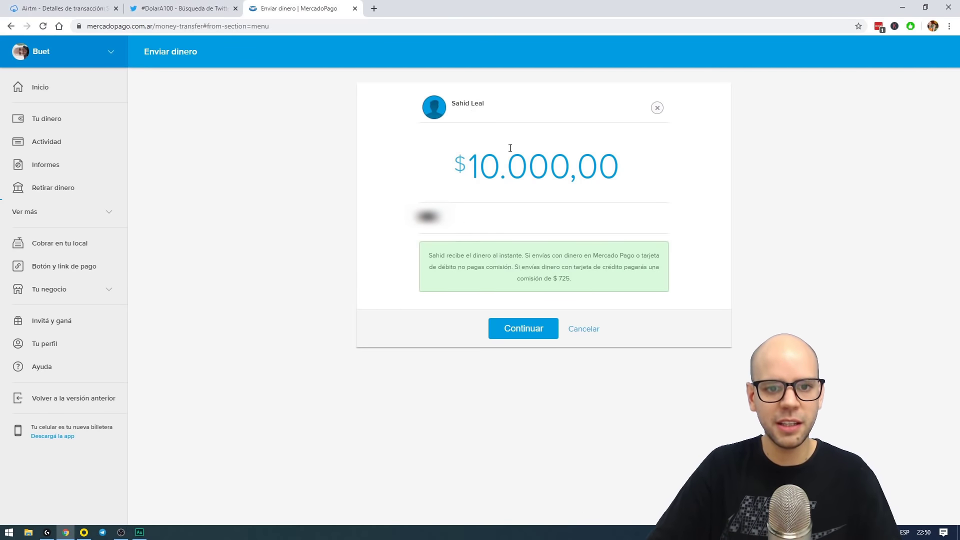
left_click(520, 332)
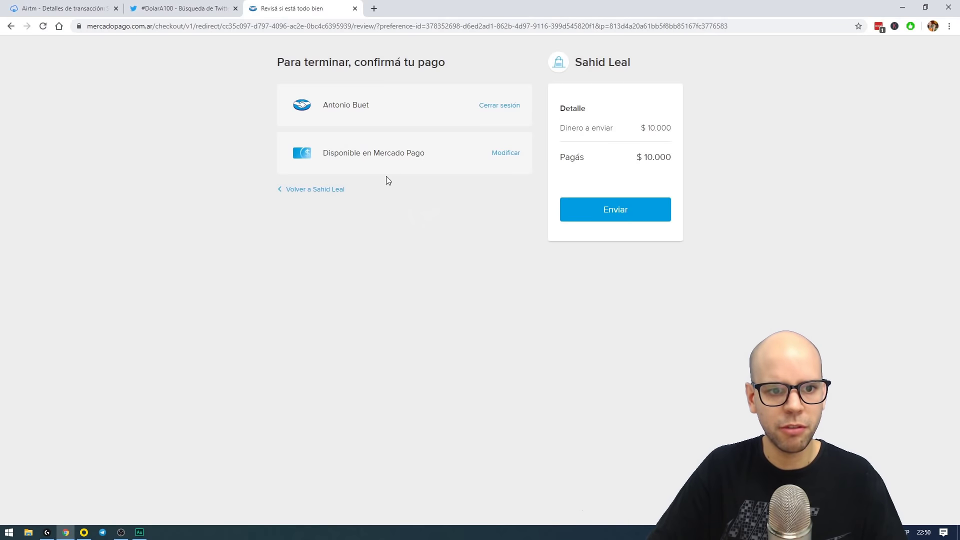
left_click(651, 210)
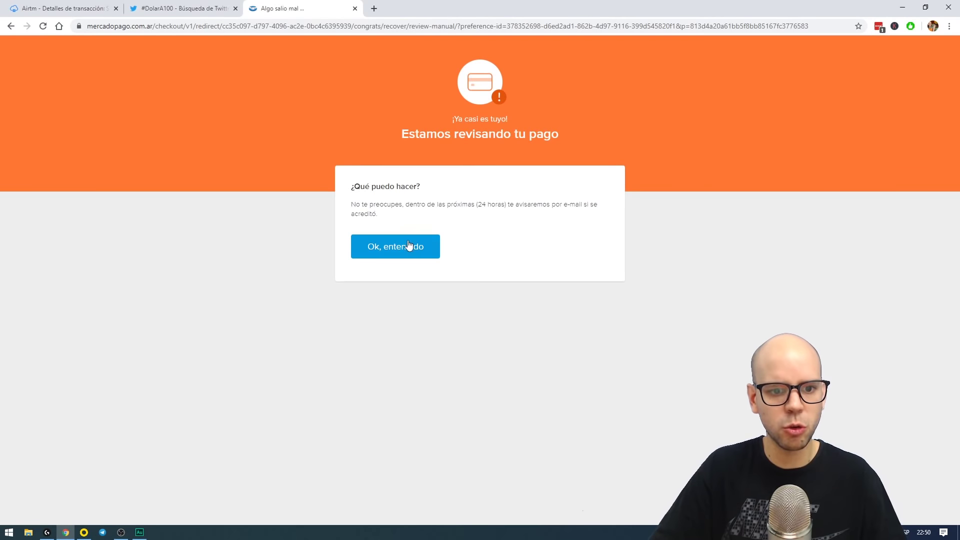
- Acknowledge the payment notice and view the operation details of the $10.000 transfer in the payment activity
left_click(396, 253)
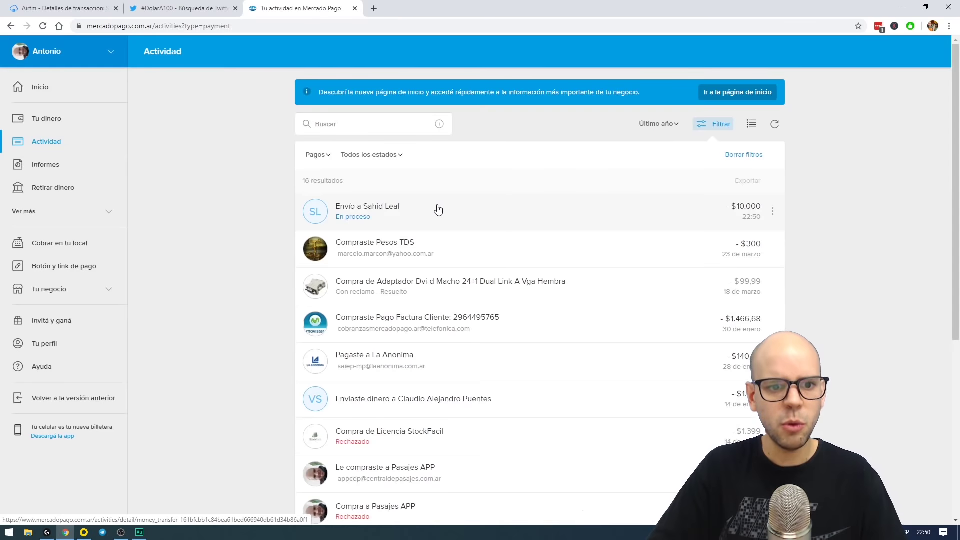
left_click(438, 210)
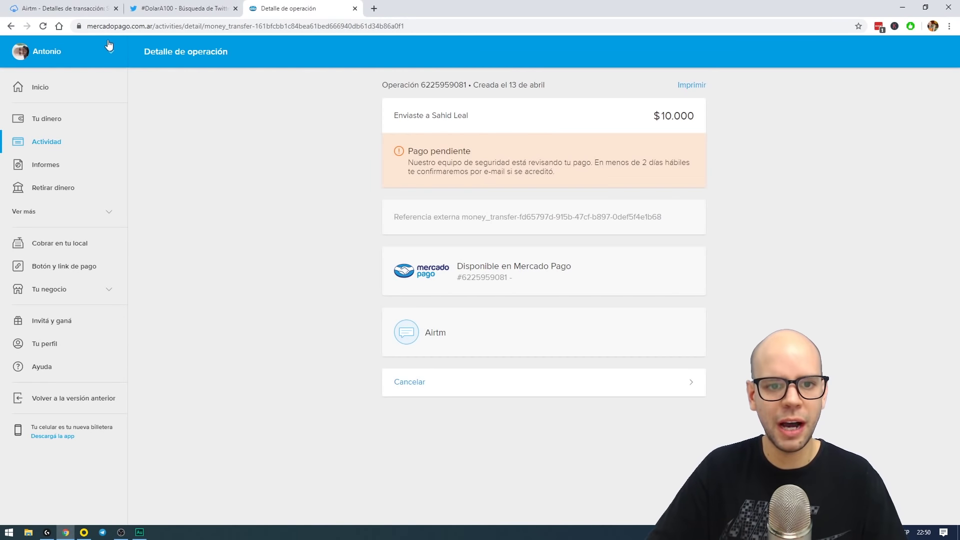
- Check the confirmation section of the Airtm transaction, return to Mercado Pago and copy the operation number of the $10.000 transfer
left_click(70, 9)
scroll(525, 300, "down", 1)
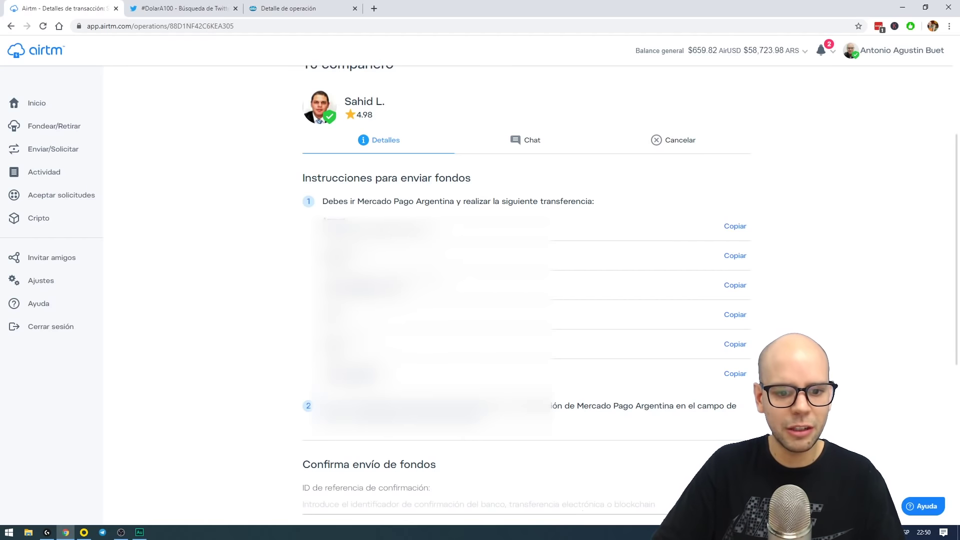
left_click(297, 6)
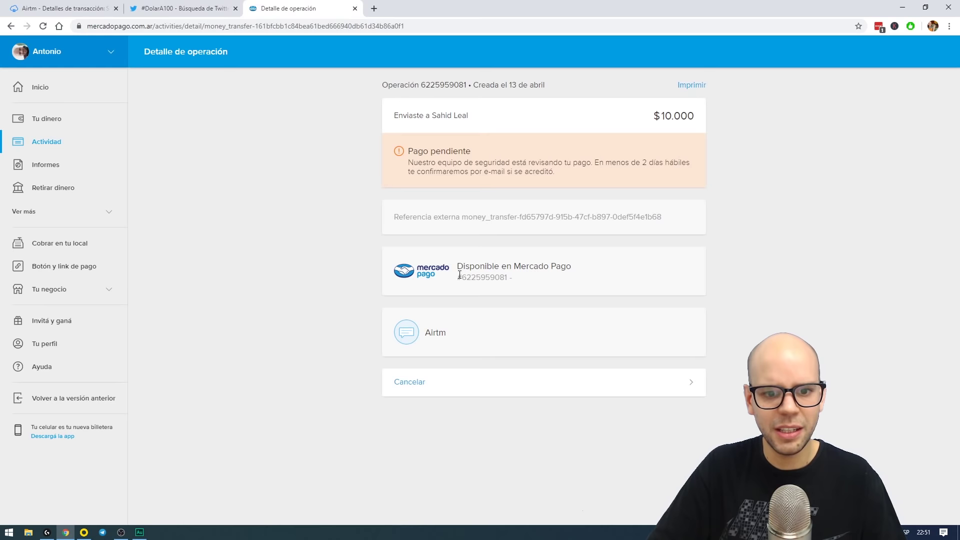
left_click_drag(472, 278, 507, 279)
key("ctrl+c")
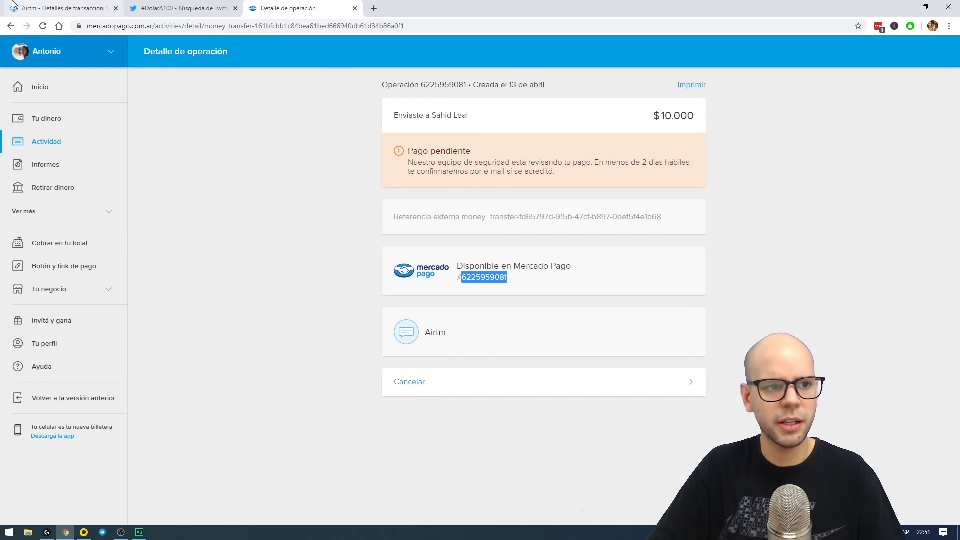
- Switch to Airtm, enter the copied number as the confirmation reference ID, declare the funds sent, confirm the transfer and view the peer chat
left_click(58, 8)
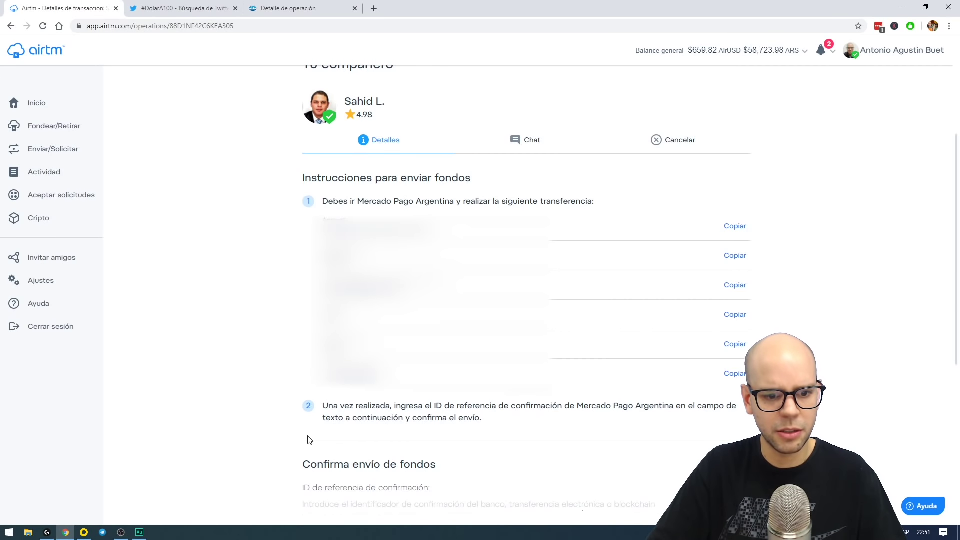
left_click(380, 504)
key("ctrl+v")
scroll(386, 450, "down", 3)
left_click(425, 387)
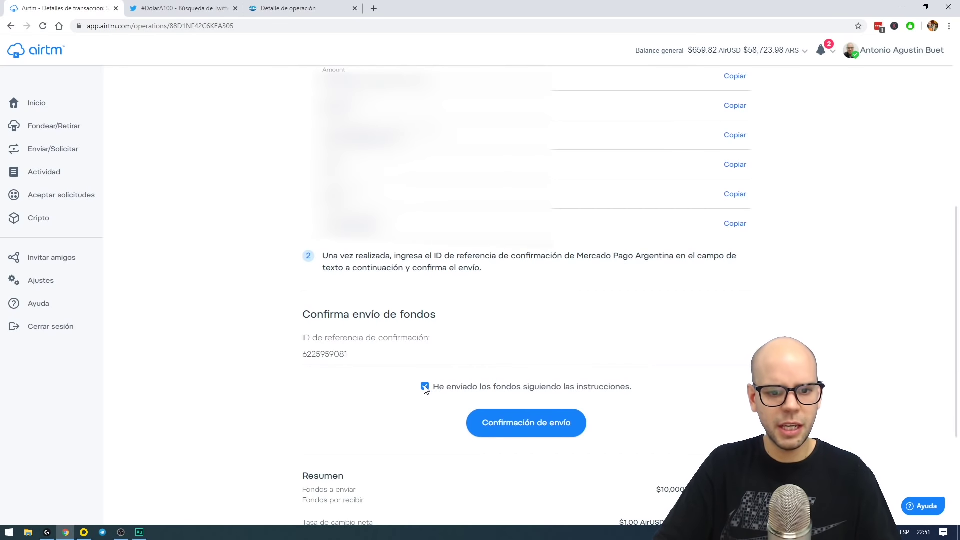
left_click(526, 428)
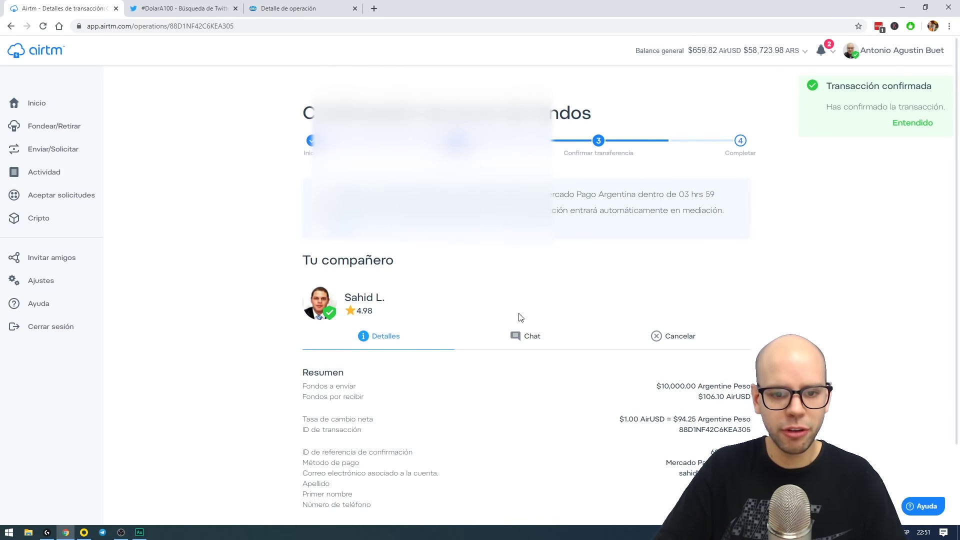
left_click(525, 336)
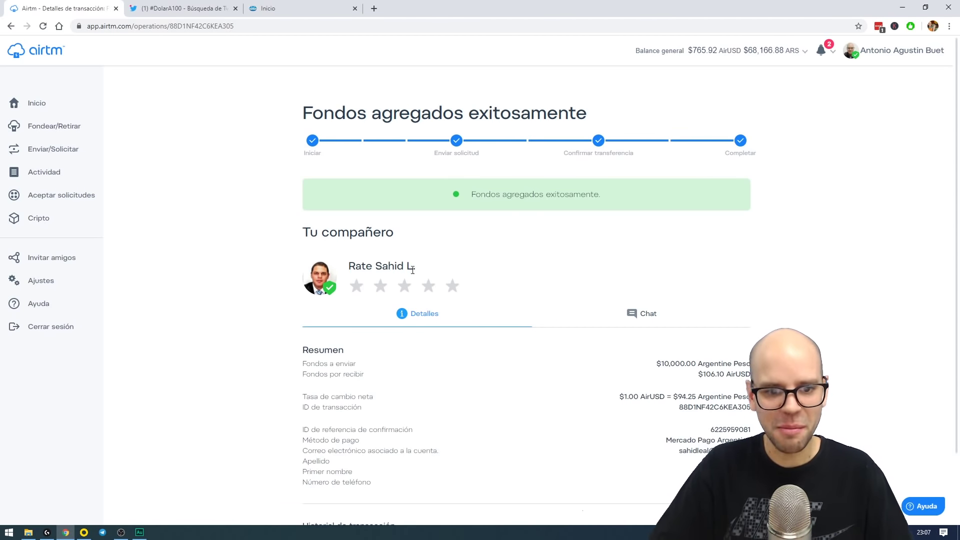
- Rate the peer 5 stars and give the completed transaction a thumbs up
left_click(453, 286)
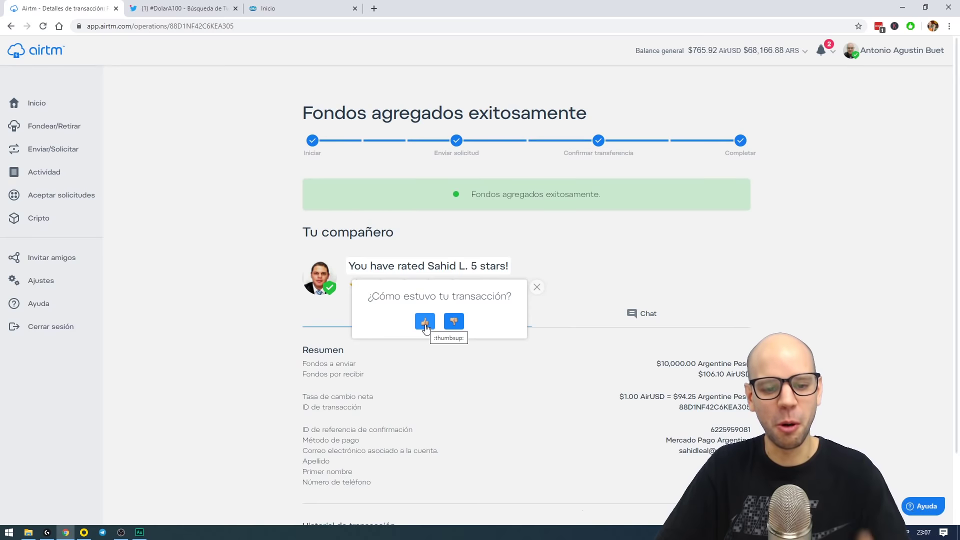
left_click(425, 323)
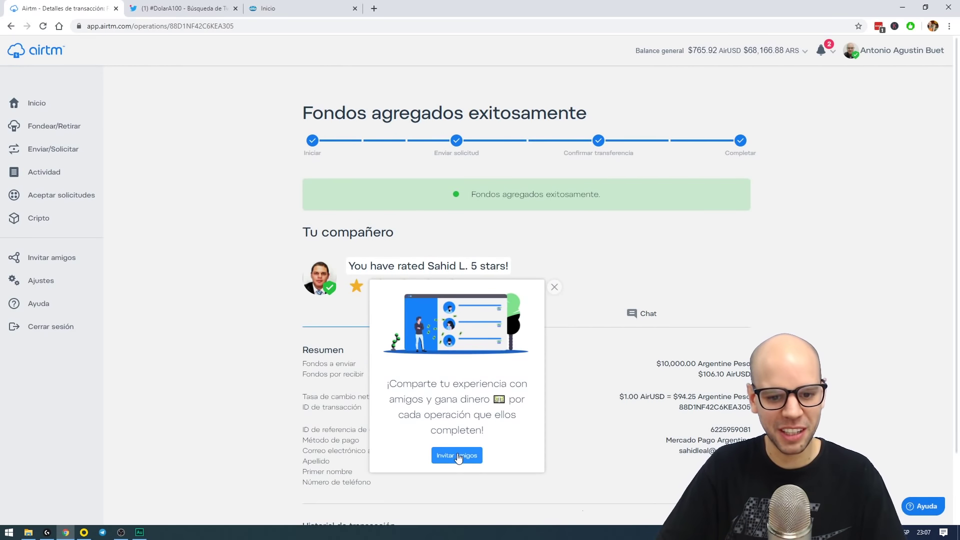